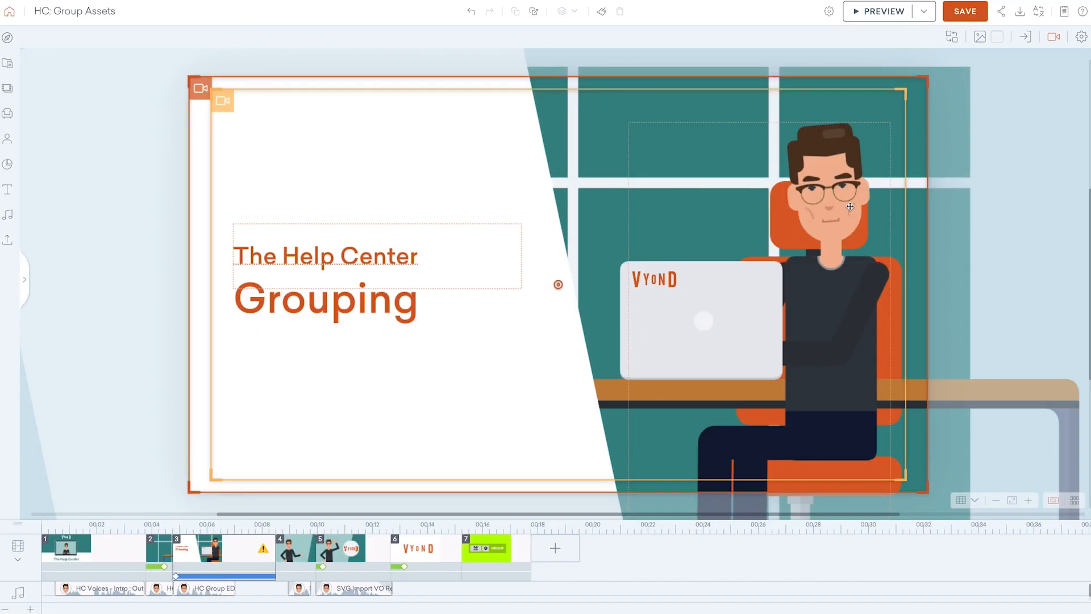
Remove the Pop enter effect from the seated character so it has no entrance animation
{"action": "left_click", "coordinate": [852, 206]}
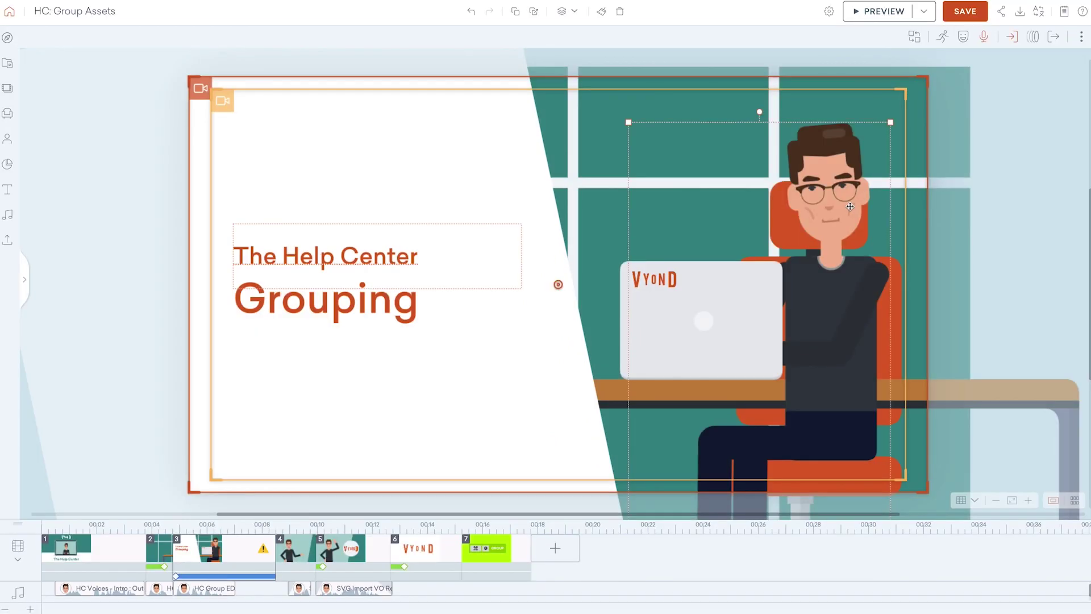
{"action": "left_click", "coordinate": [1013, 38]}
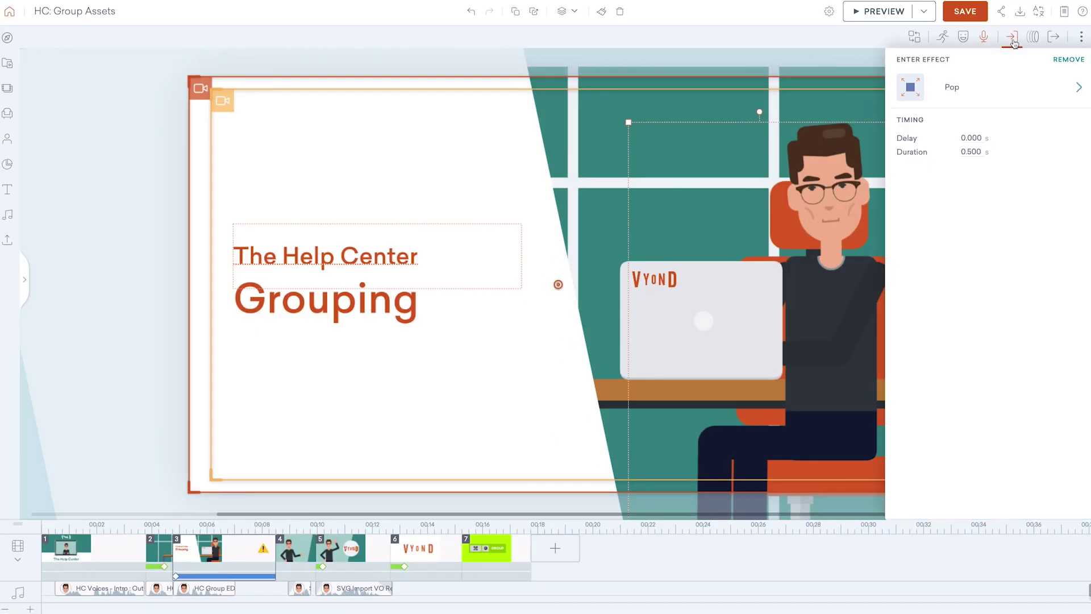
{"action": "left_click", "coordinate": [1067, 61]}
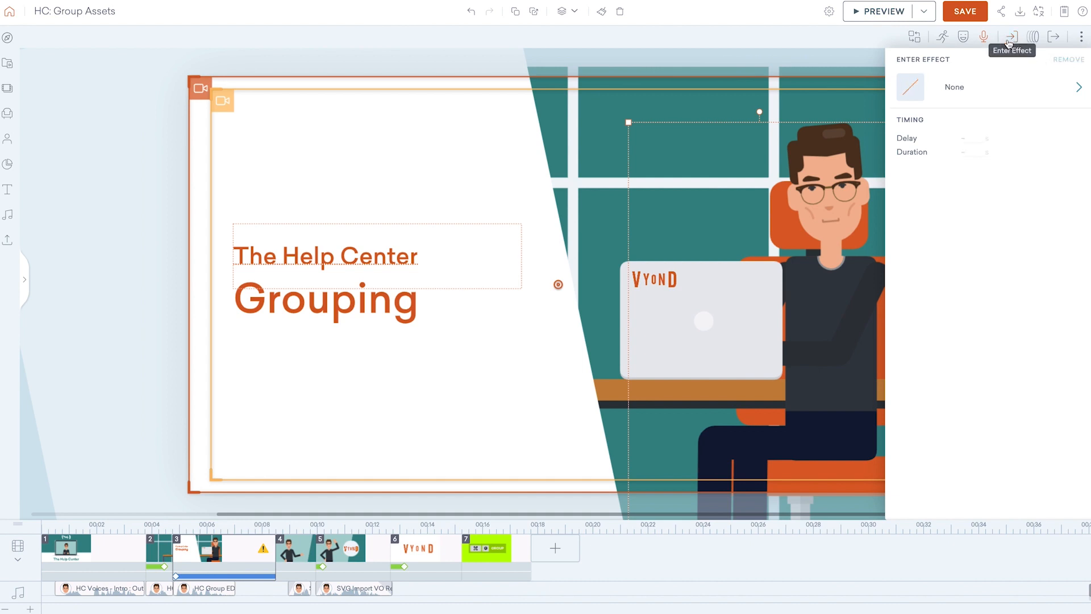
{"action": "left_click", "coordinate": [1010, 42]}
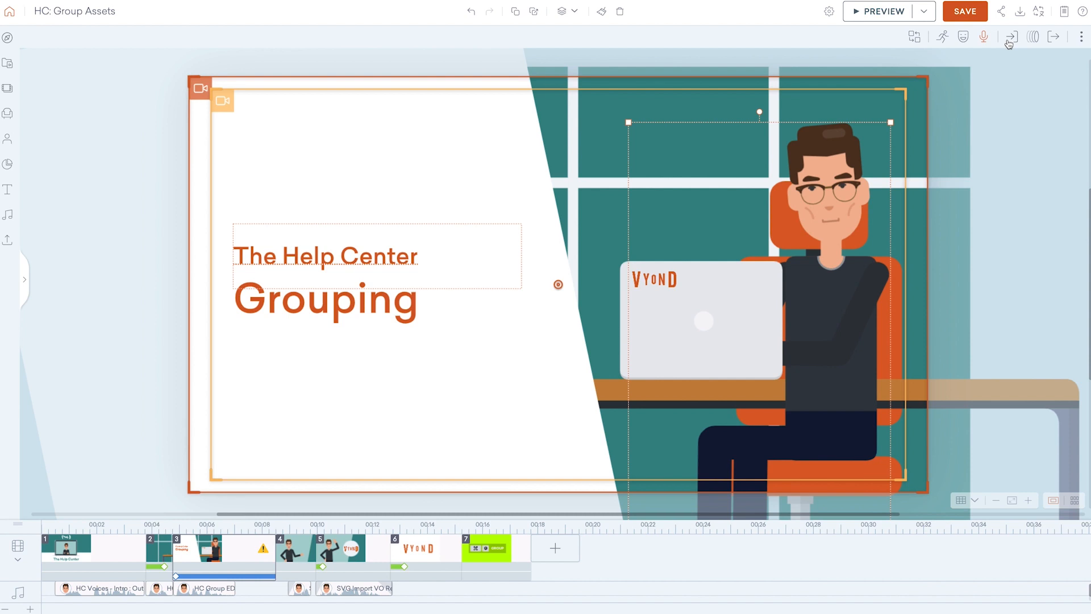
Drag a selection rectangle to select the seated character and the laptop together
{"action": "left_click", "coordinate": [1005, 162]}
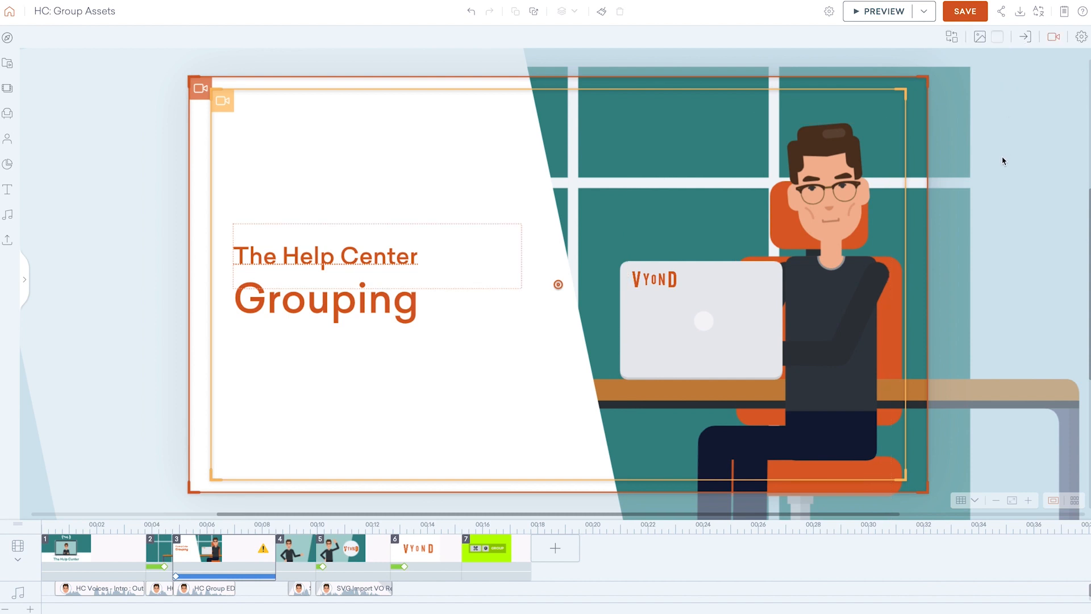
{"action": "left_click", "coordinate": [839, 202]}
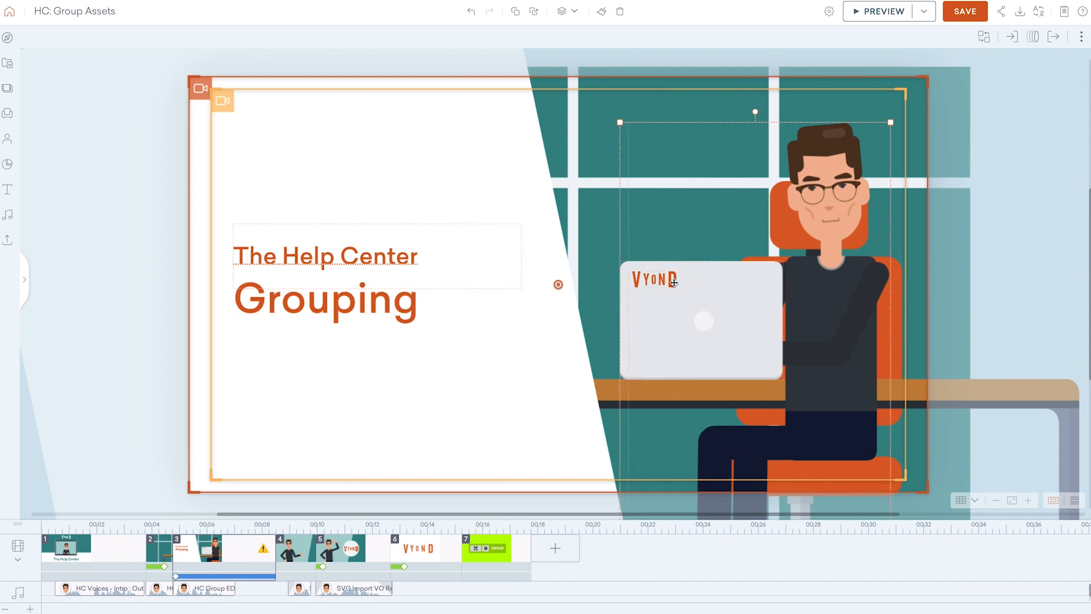
{"action": "left_click_drag", "start_coordinate": [1012, 214], "coordinate": [659, 350]}
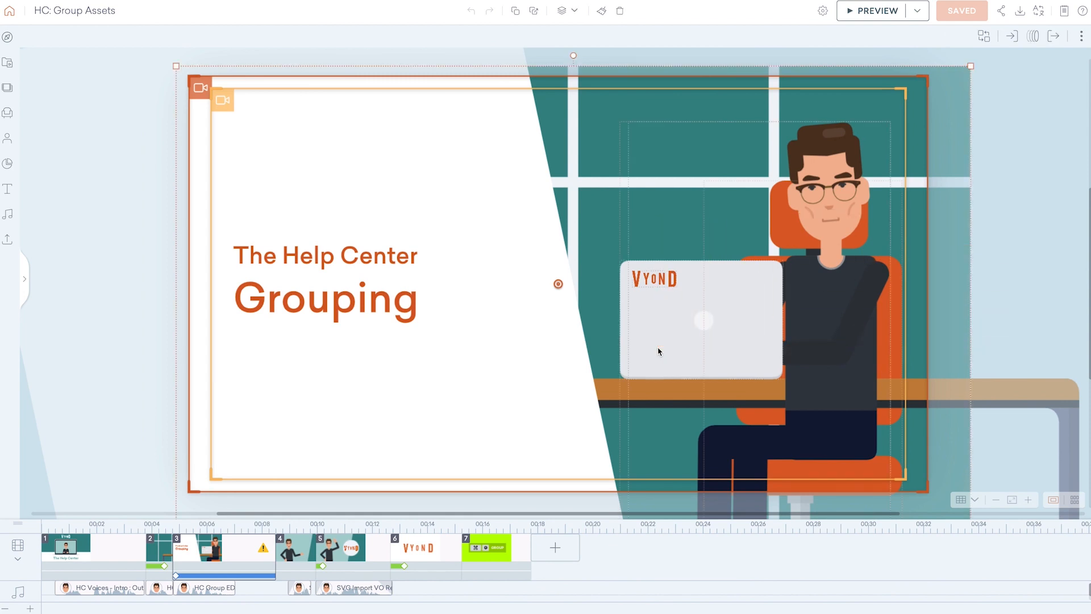
{"action": "left_click", "coordinate": [658, 350]}
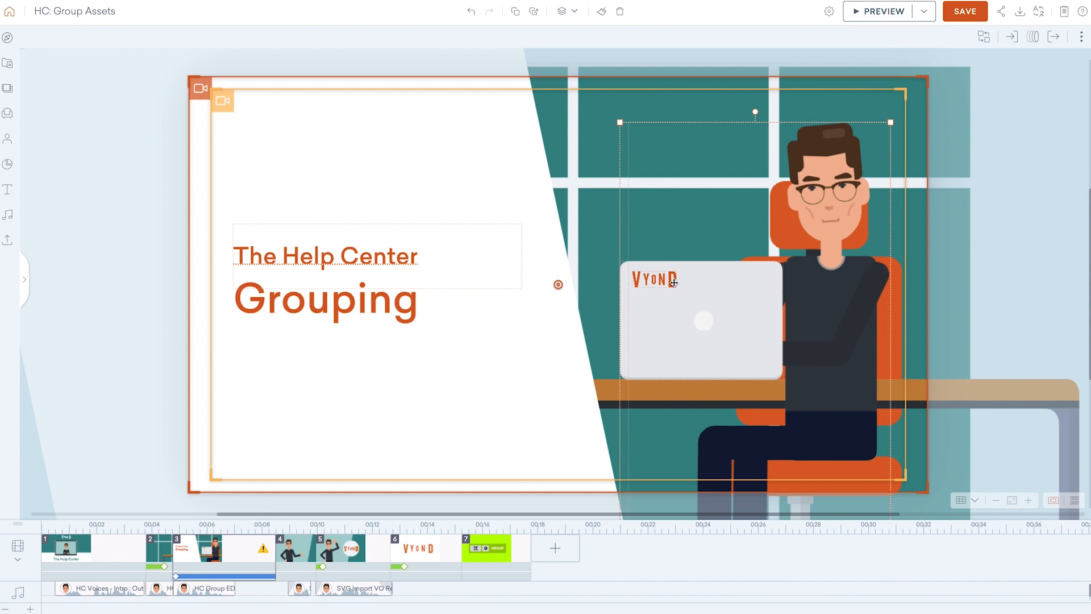
Group the character and laptop via the context menu's Group (⌘G) command
{"action": "right_click", "coordinate": [690, 289]}
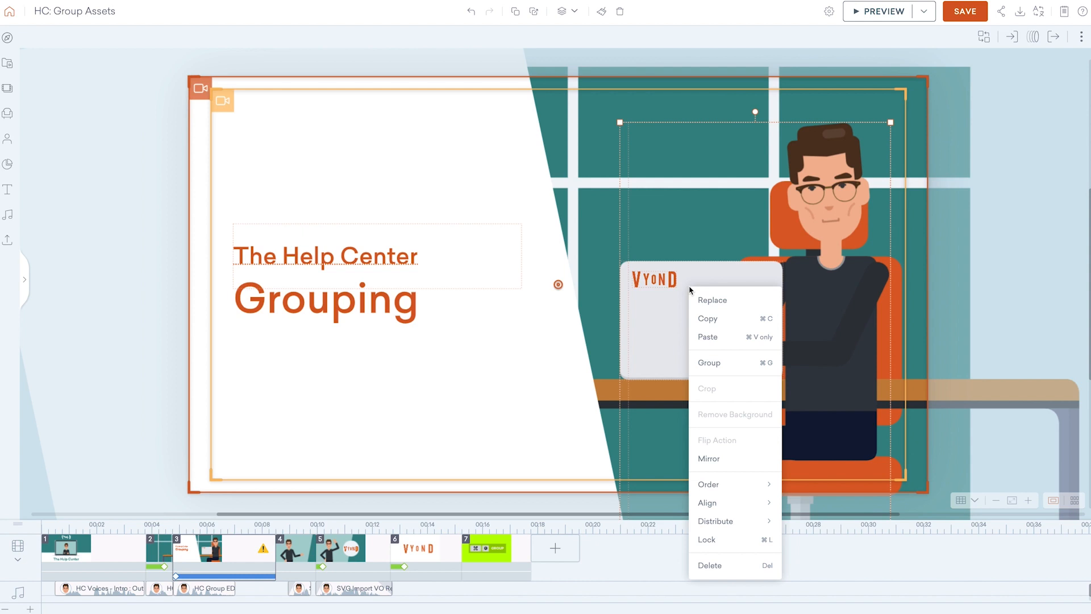
{"action": "left_click", "coordinate": [733, 368]}
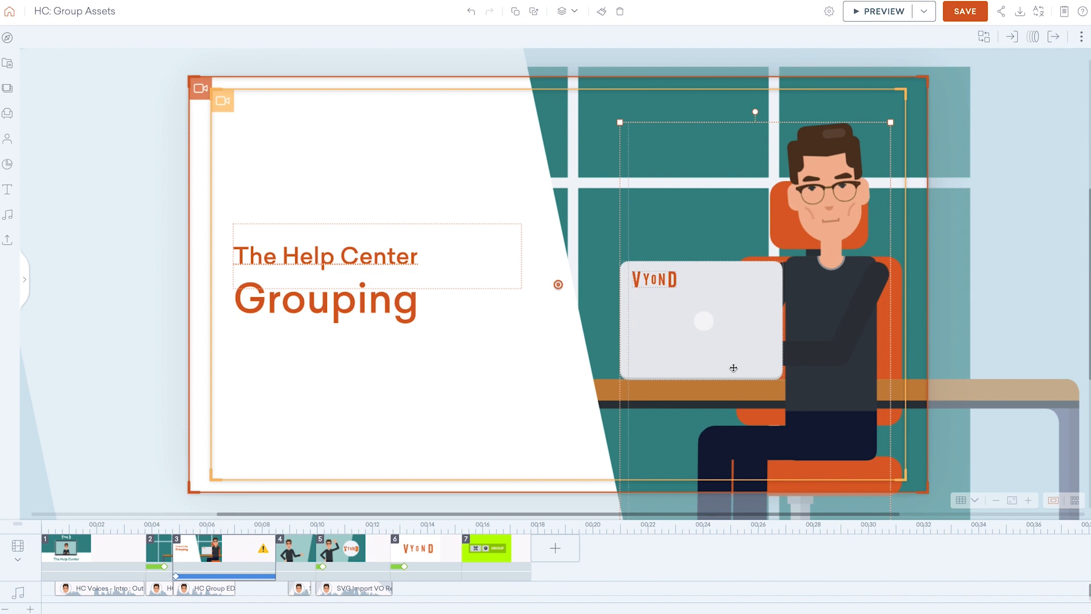
{"action": "right_click", "coordinate": [734, 367]}
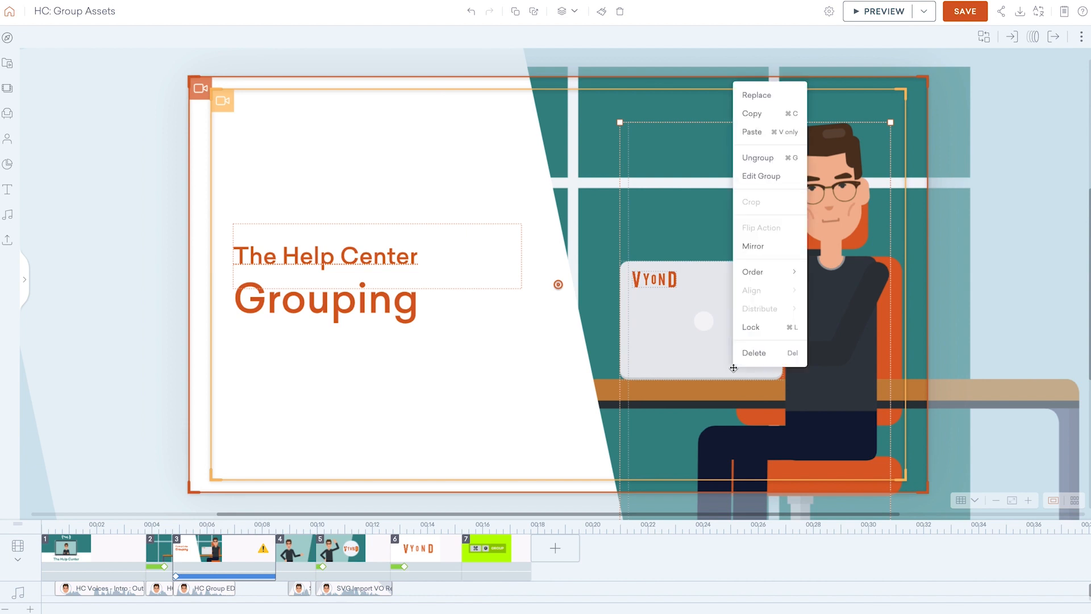
{"action": "left_click", "coordinate": [784, 159]}
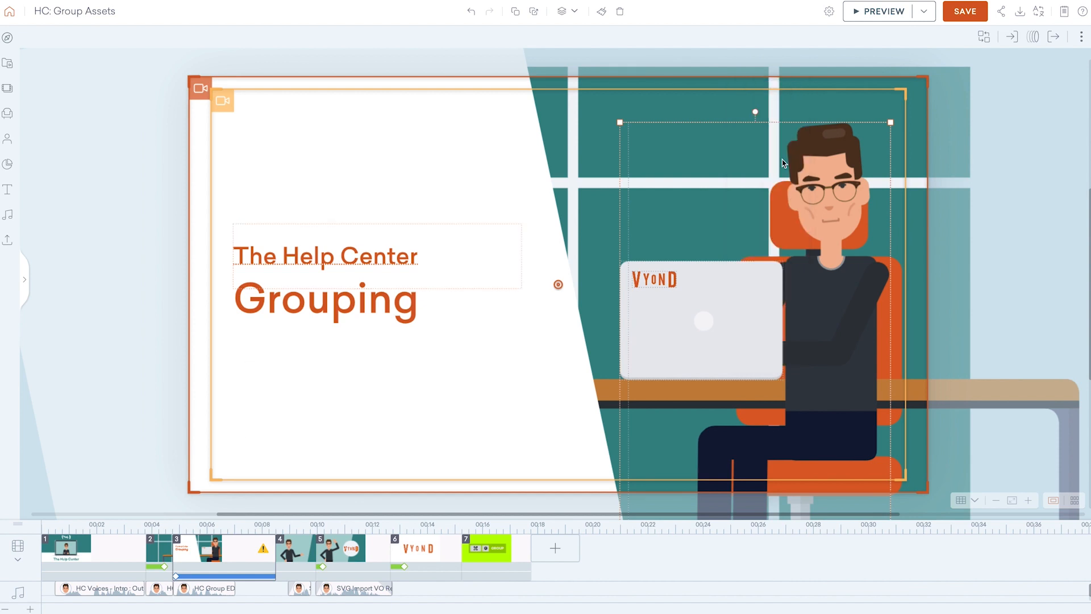
Via Edit Group, change the laptop's Color 1 from light grey to dark blue
{"action": "right_click", "coordinate": [730, 295]}
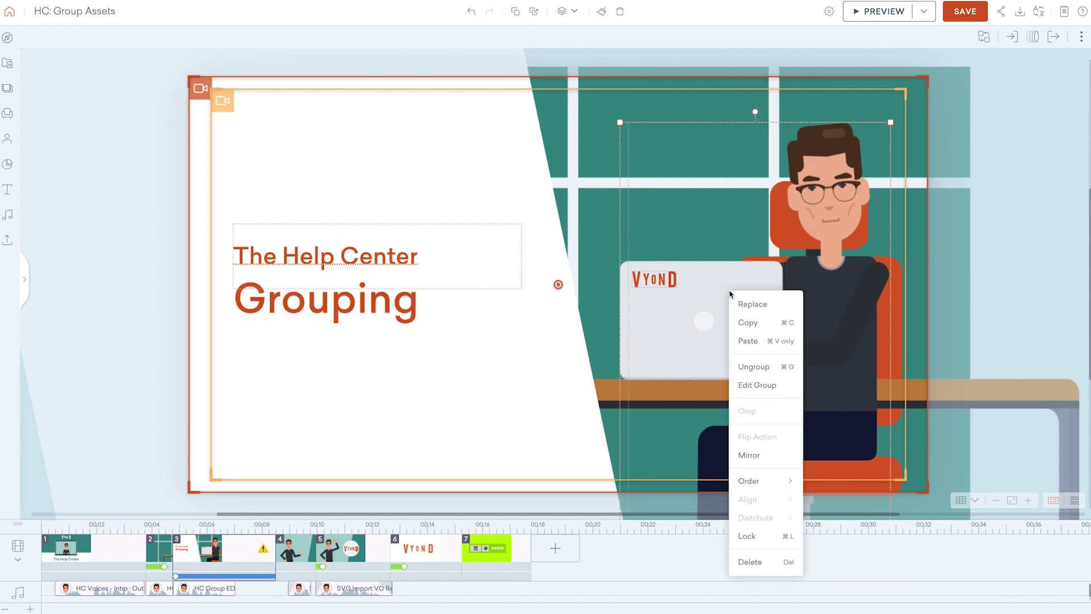
{"action": "left_click", "coordinate": [754, 387]}
{"action": "left_click", "coordinate": [754, 342]}
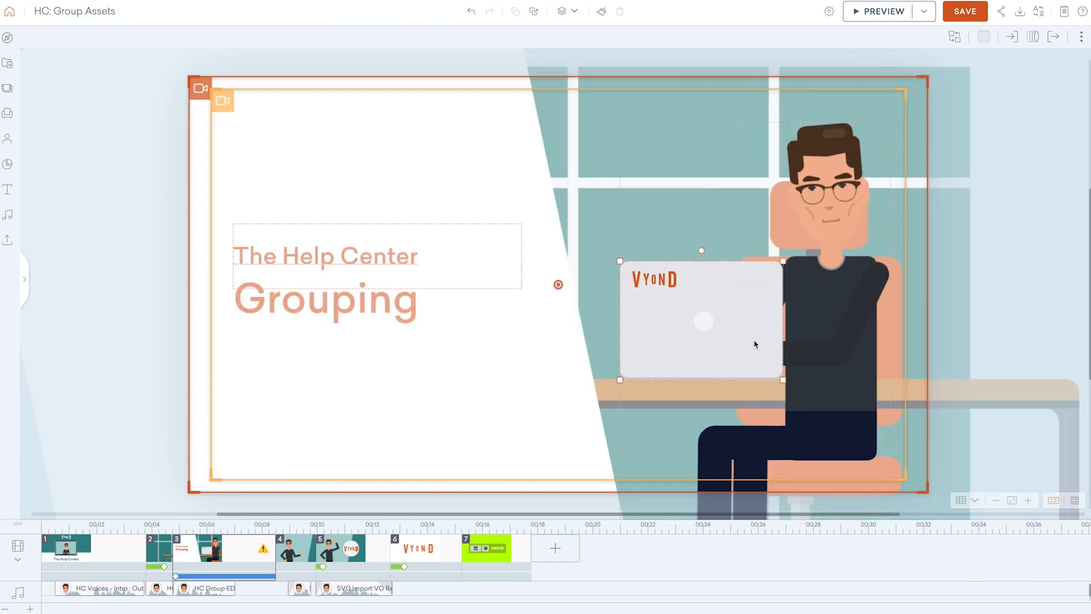
{"action": "left_click", "coordinate": [985, 38]}
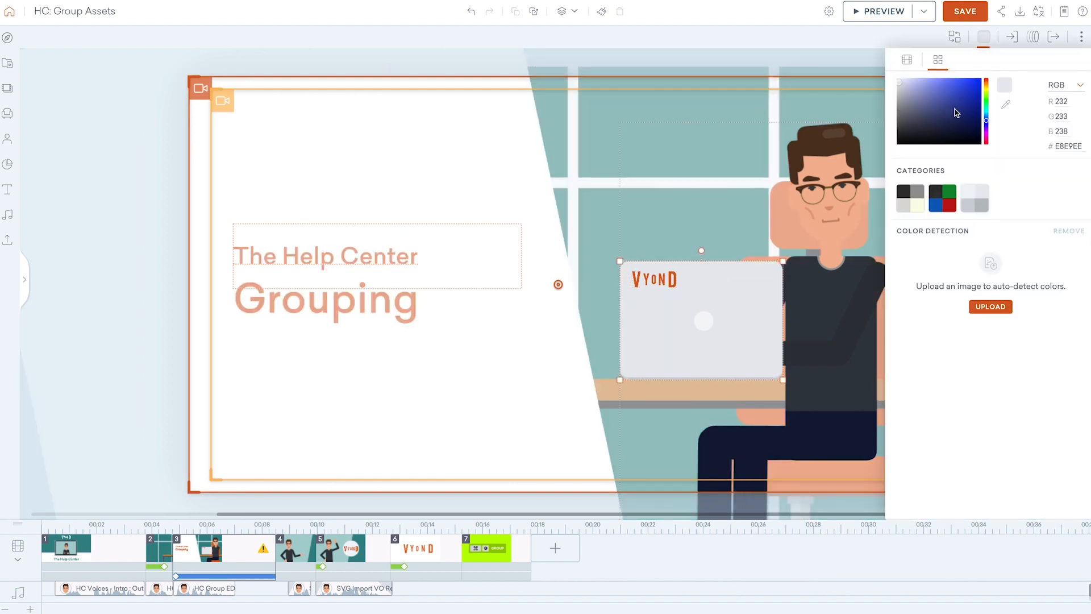
{"action": "mouse_move", "coordinate": [967, 99]}
{"action": "left_mouse_down"}
{"action": "mouse_move", "coordinate": [937, 112]}
{"action": "mouse_move", "coordinate": [954, 112]}
{"action": "left_mouse_up"}
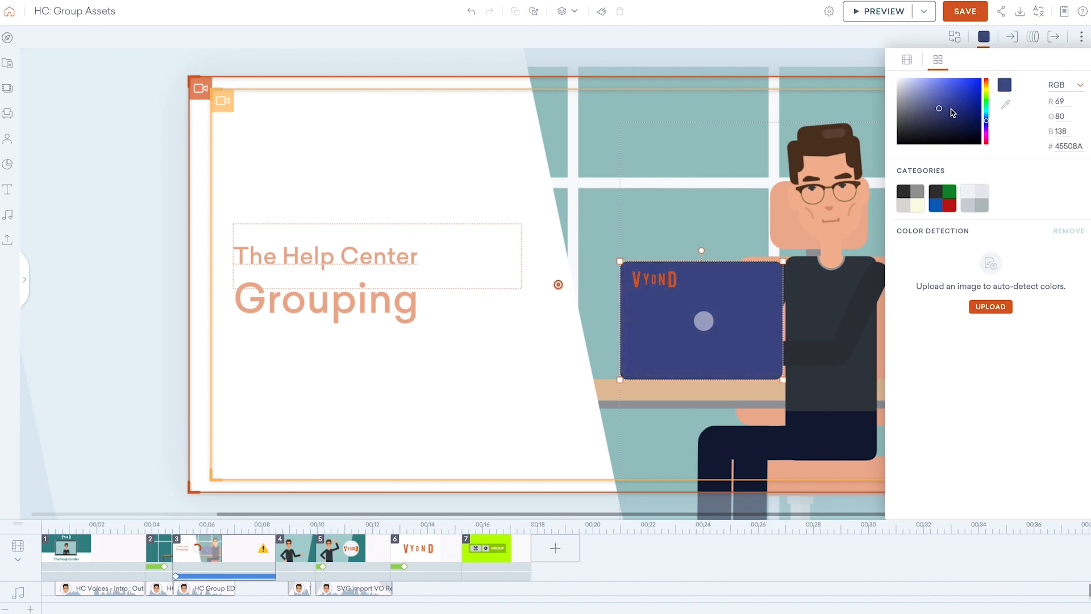